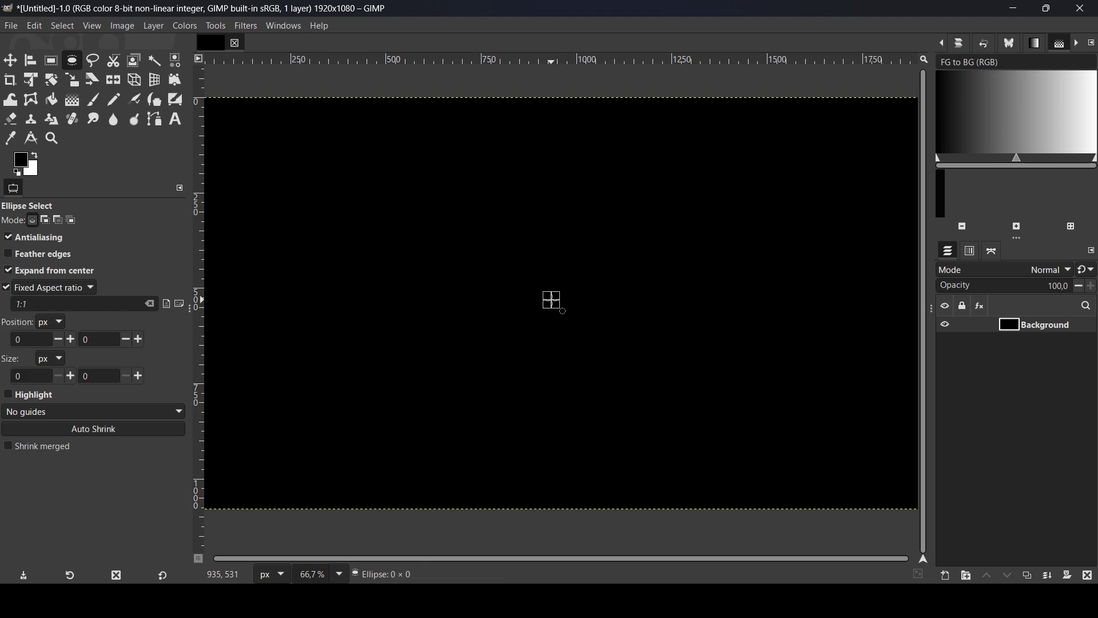
Step: Select a circle about 870 px in diameter around the canvas centre and add a new layer filled with transparency
left_click_drag(551, 299, 719, 433)
key("Return")
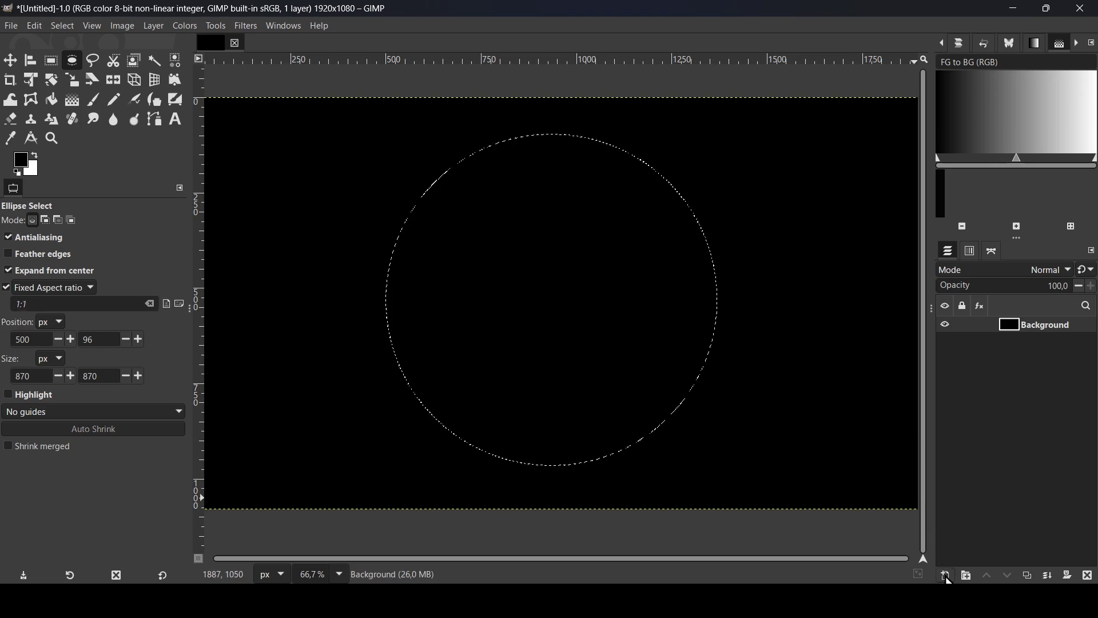
left_click(948, 578)
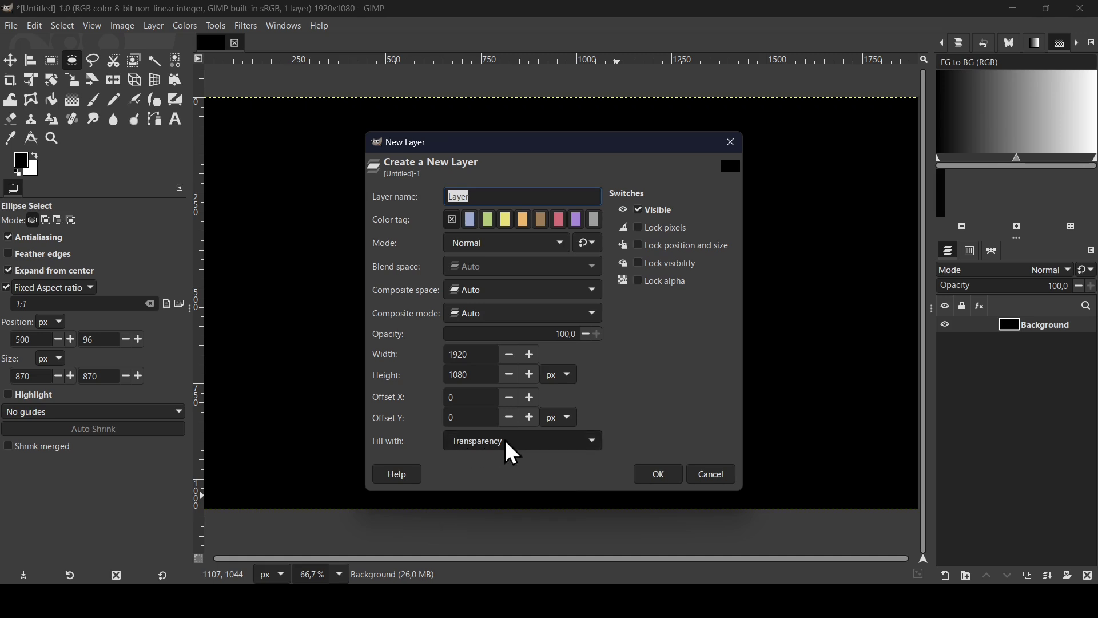
left_click(657, 475)
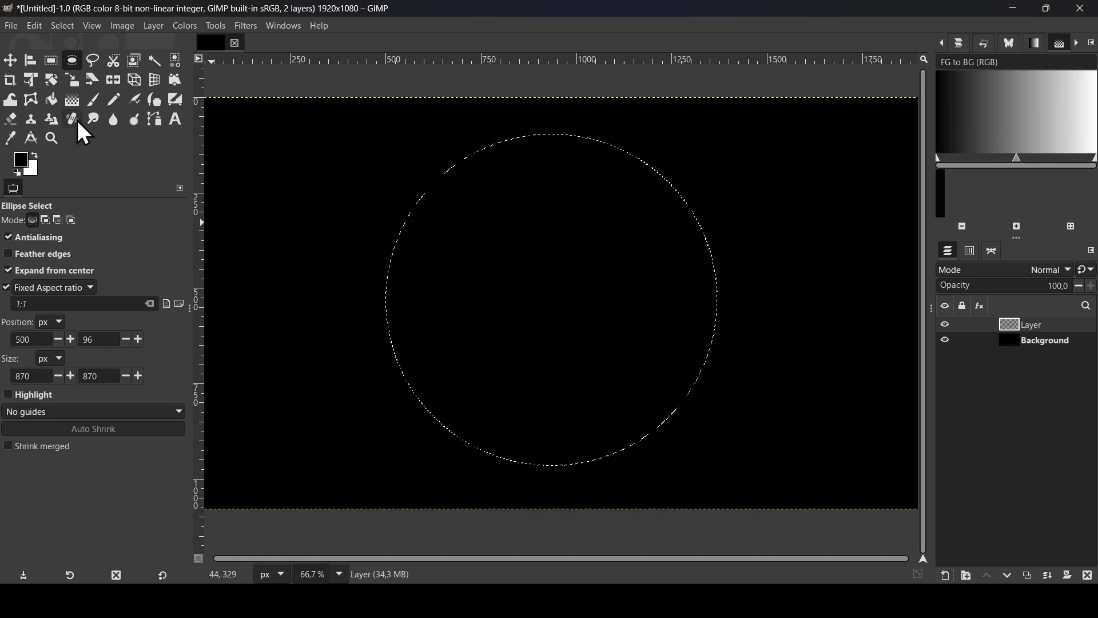
Step: Fill the circular selection with a vertical linear Yellow Orange gradient, reversed so yellow is at the top
left_click(76, 98)
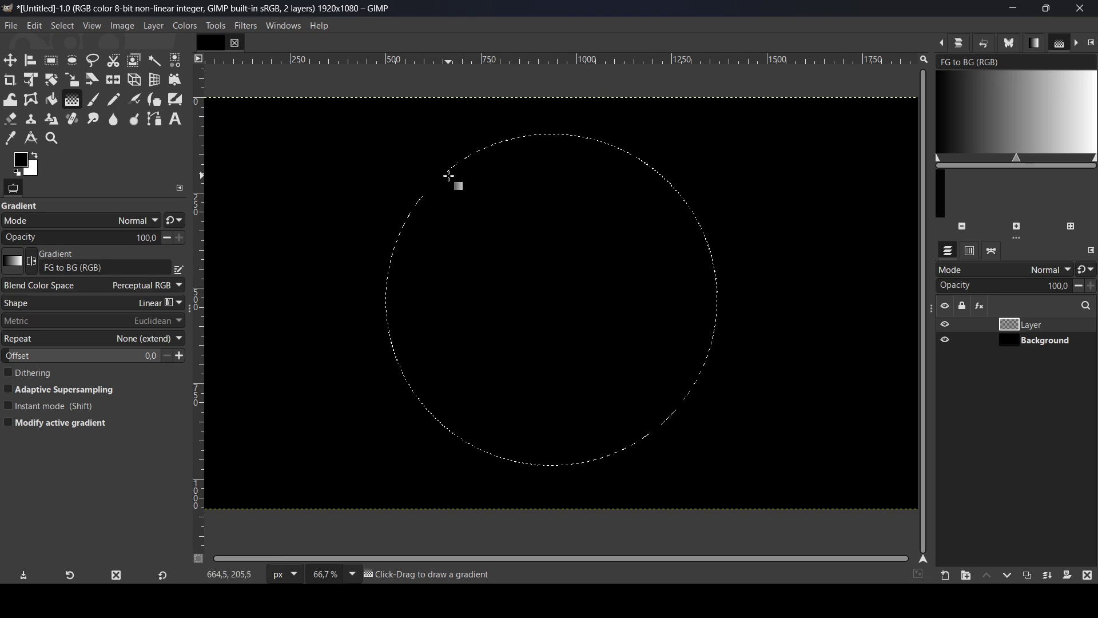
left_click(16, 258)
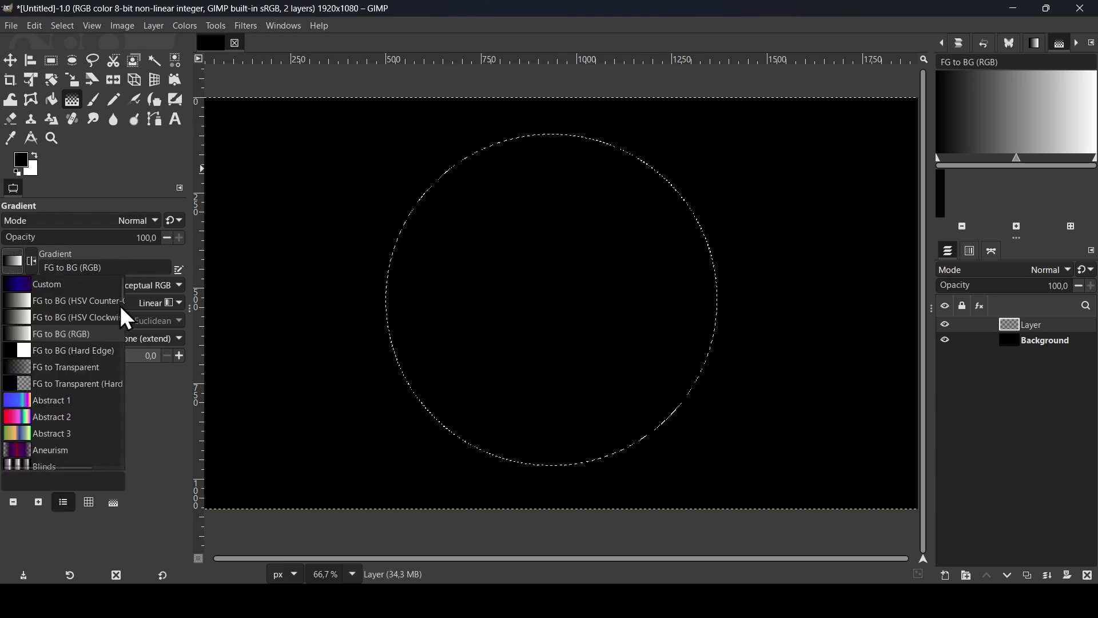
left_click_drag(123, 303, 122, 464)
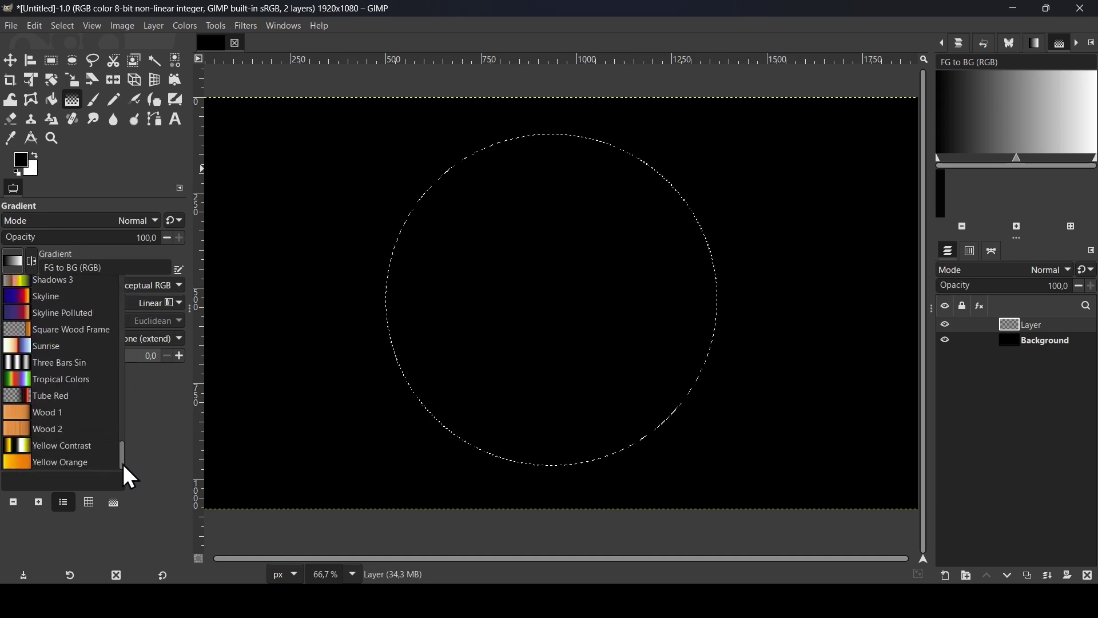
double_click(68, 460)
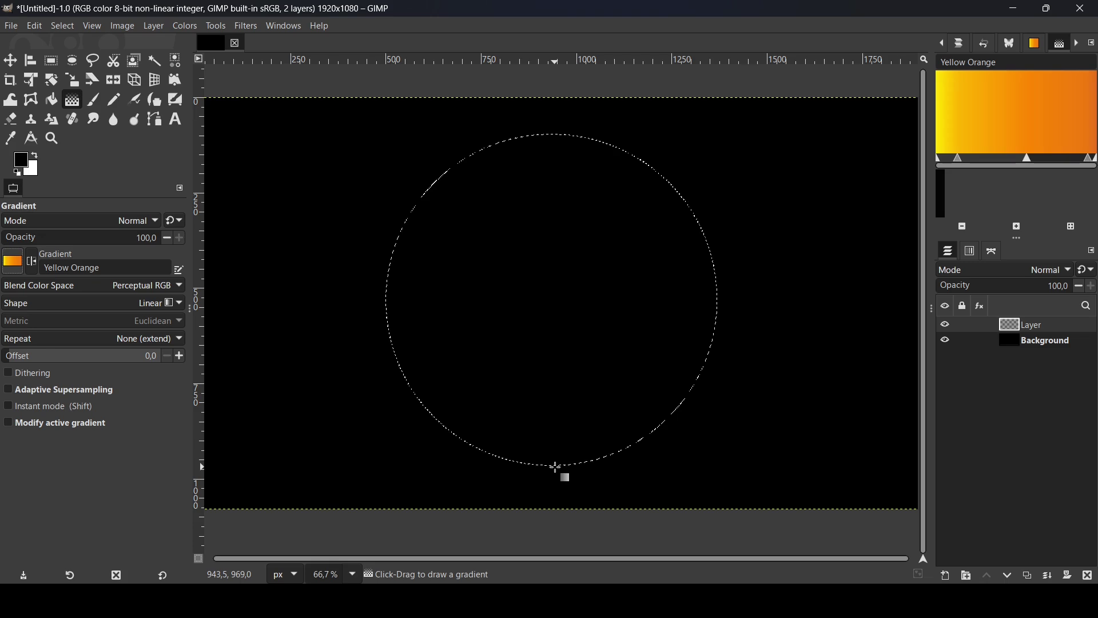
left_click_drag(556, 467, 556, 133)
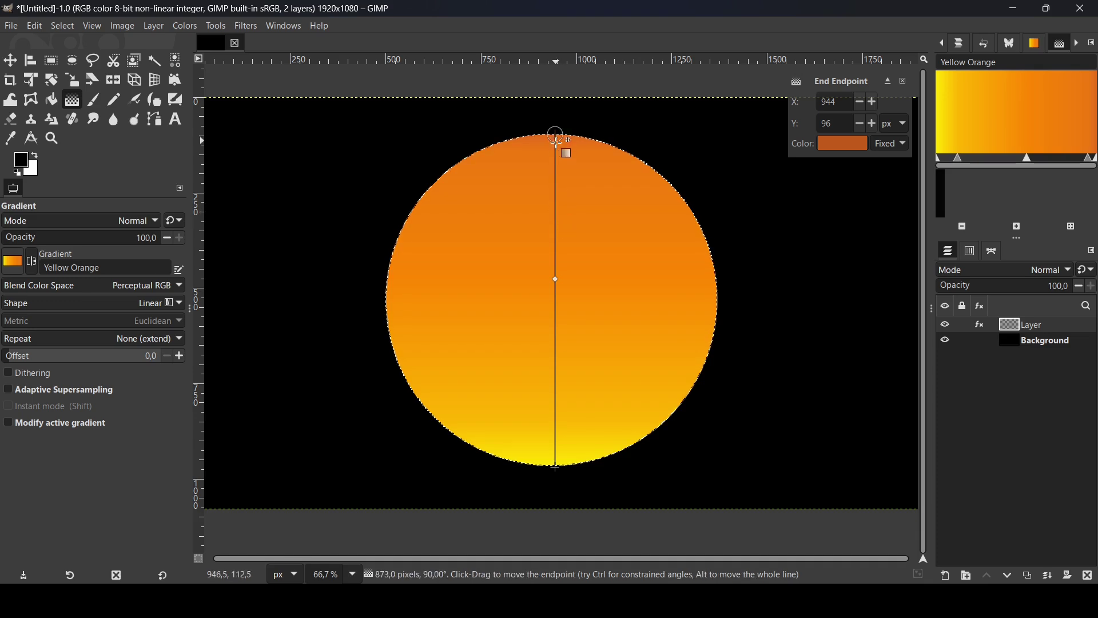
left_click(32, 263)
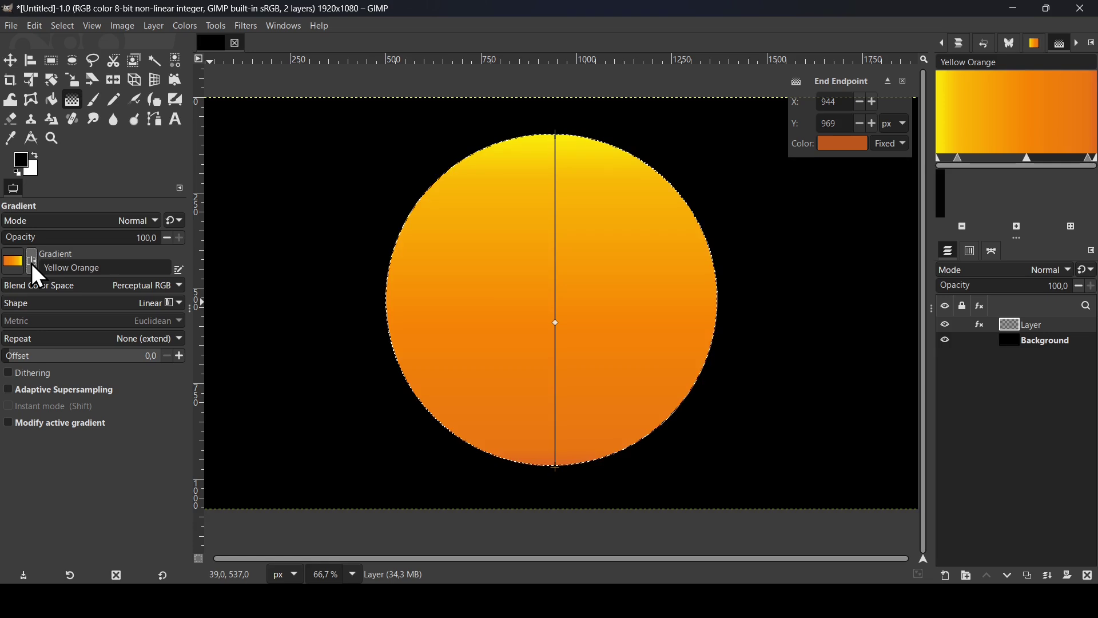
left_click(12, 65)
Step: Clear the selection and add another transparent 1920 × 1080 px layer above the gradient circle
left_click(62, 26)
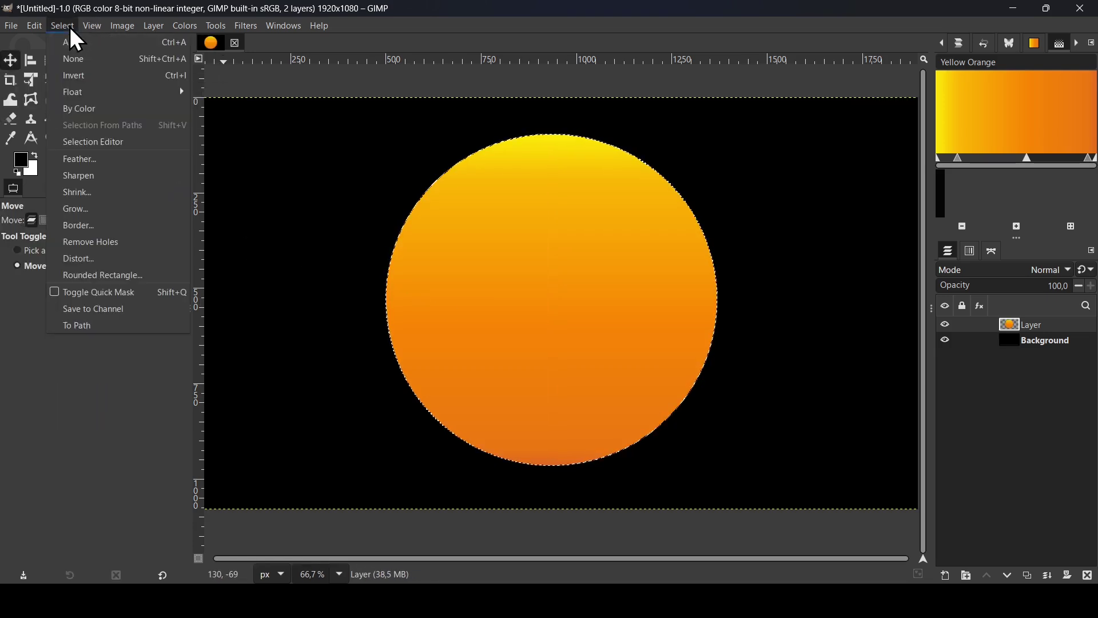
left_click(76, 59)
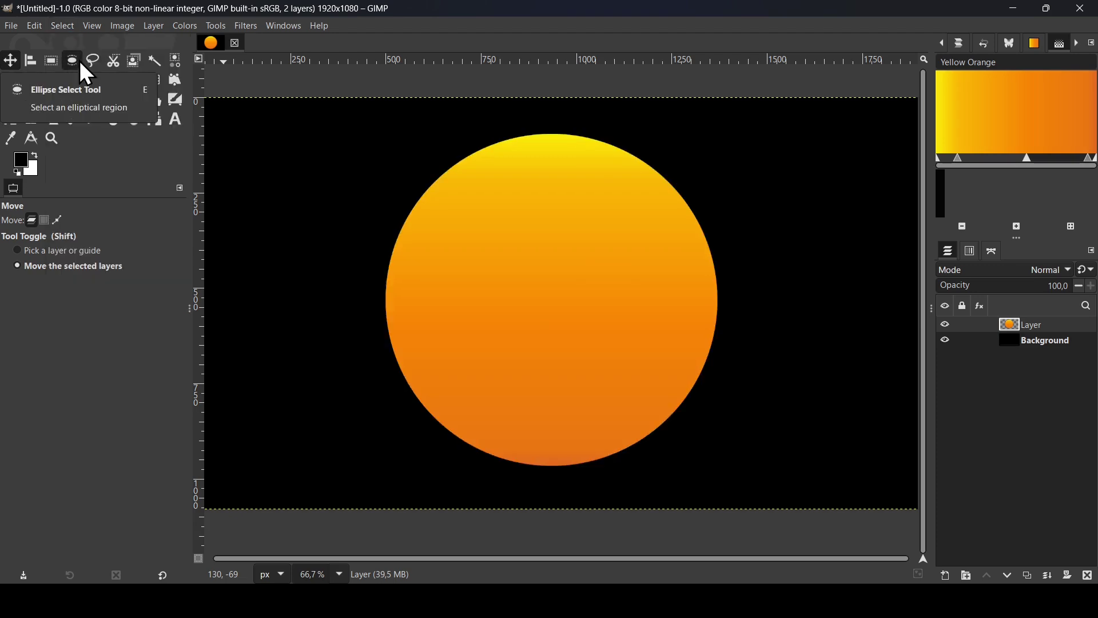
key("minus")
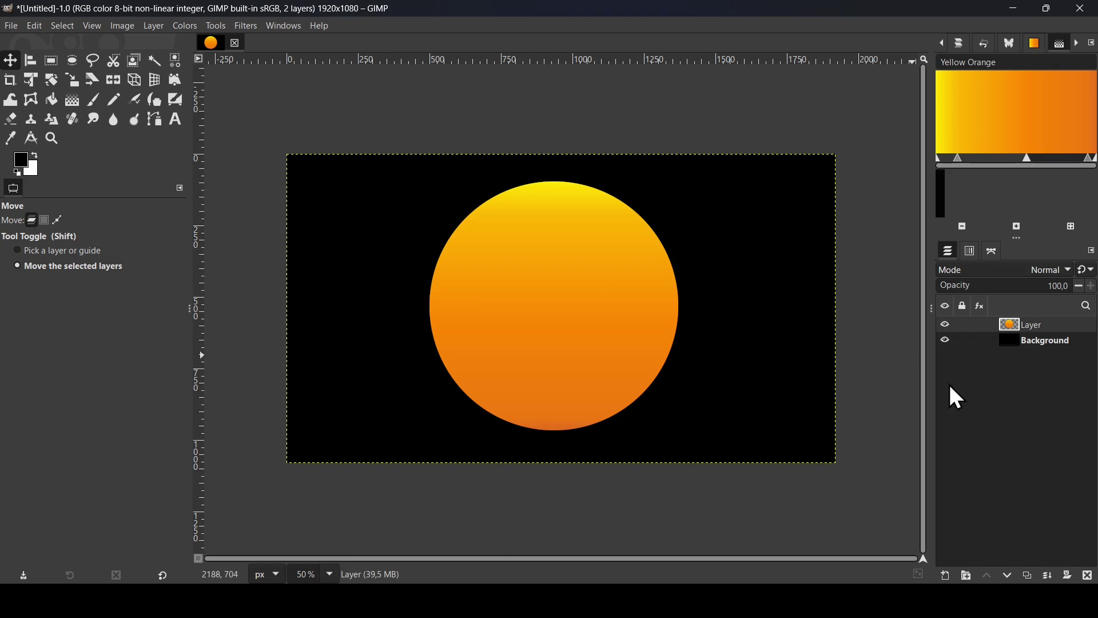
left_click(947, 577)
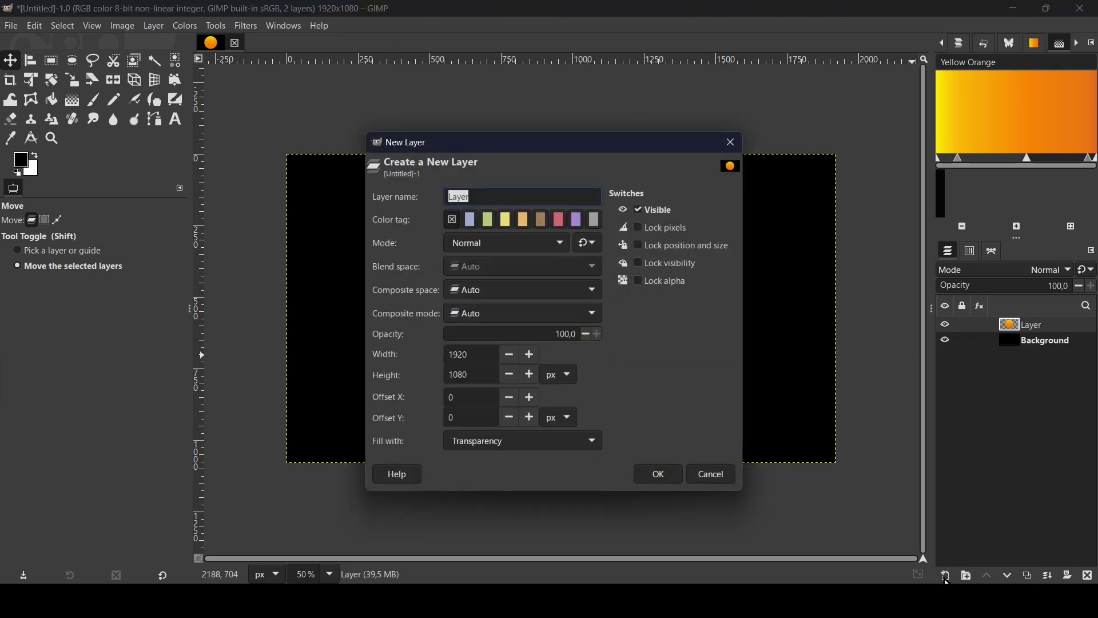
left_click(668, 475)
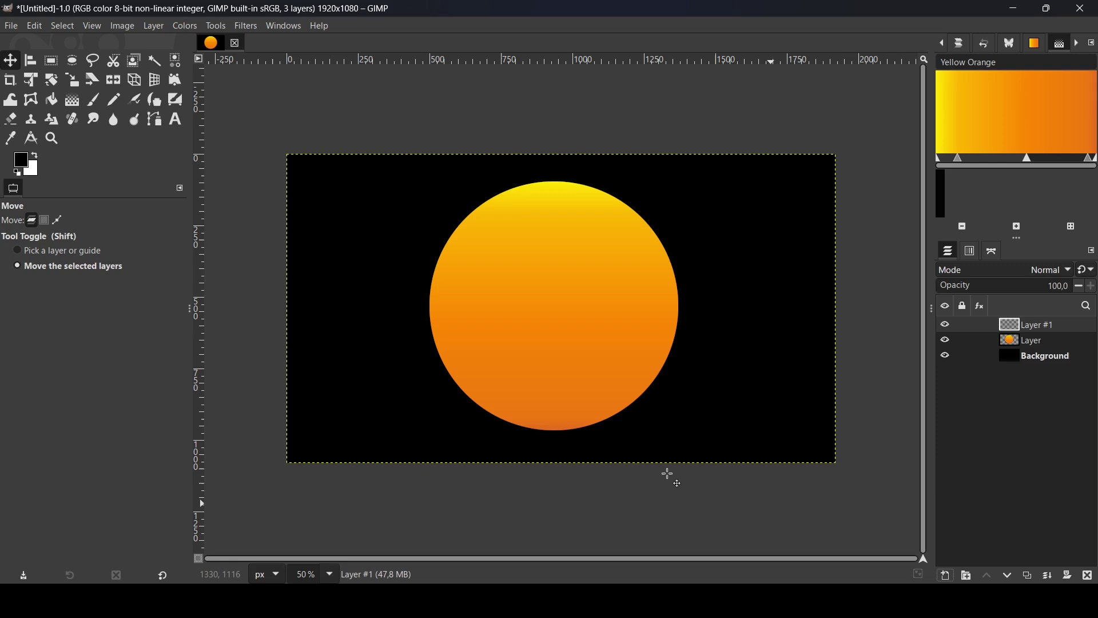
Step: Fill the new layer with a reversed vertical FG to BG (RGB) gradient, white at the canvas top and black from about Y 700 px down
left_click(72, 100)
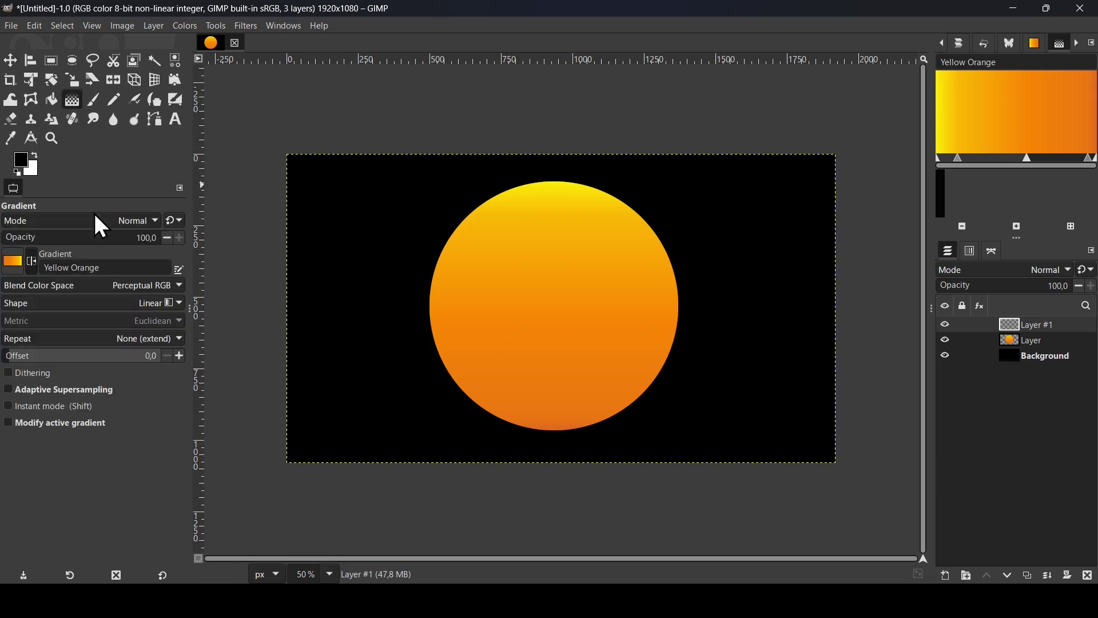
left_click(16, 259)
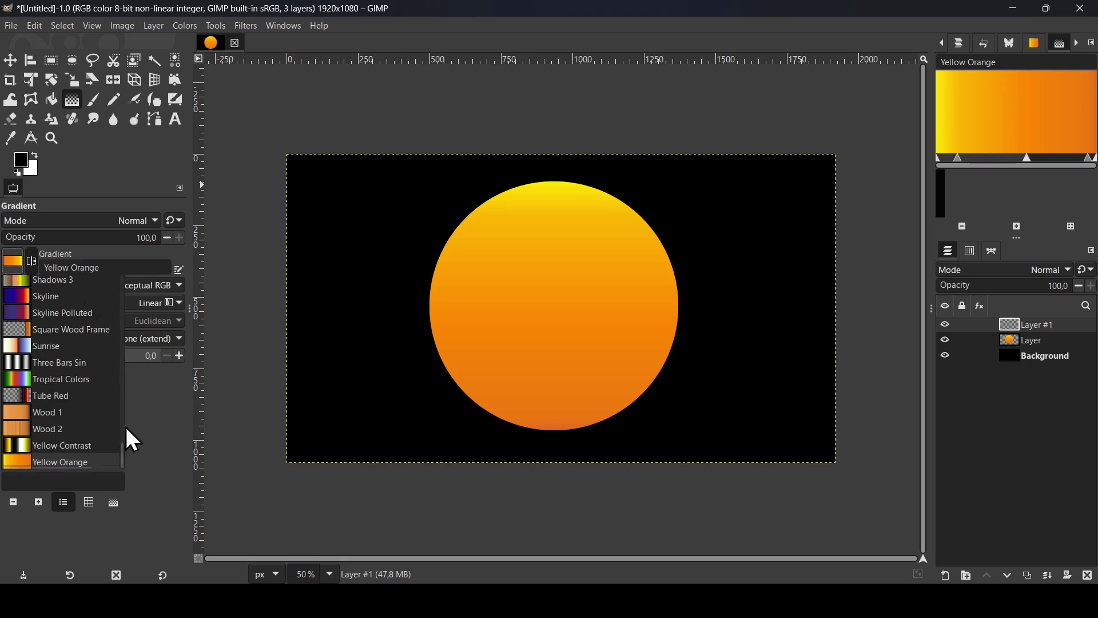
scroll(123, 362, "up", 2)
scroll(119, 281, "up", 10)
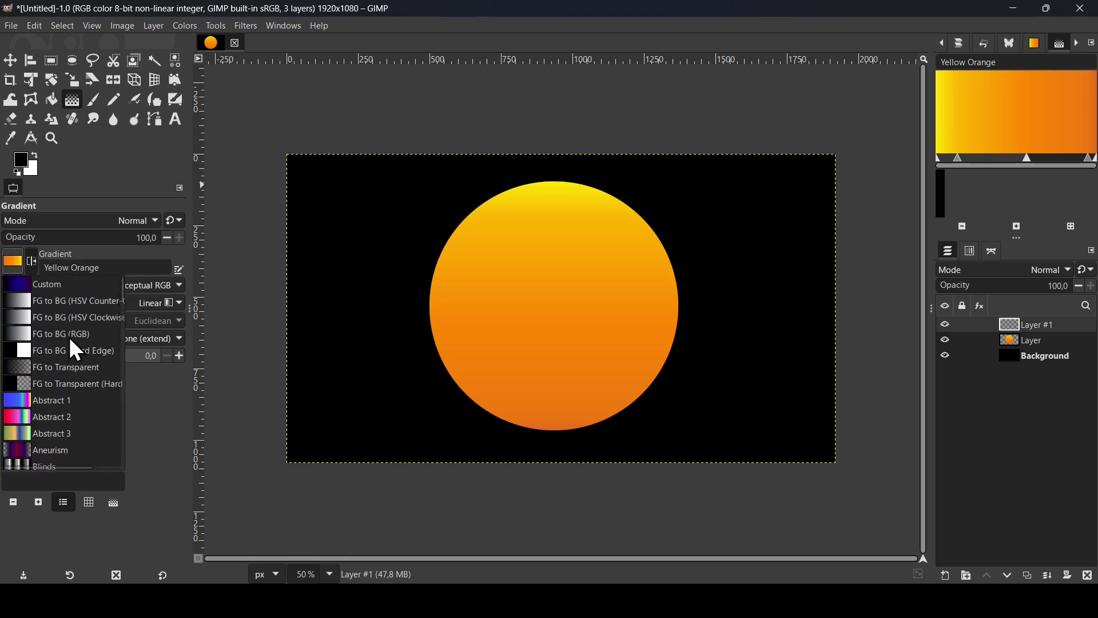
left_click(81, 334)
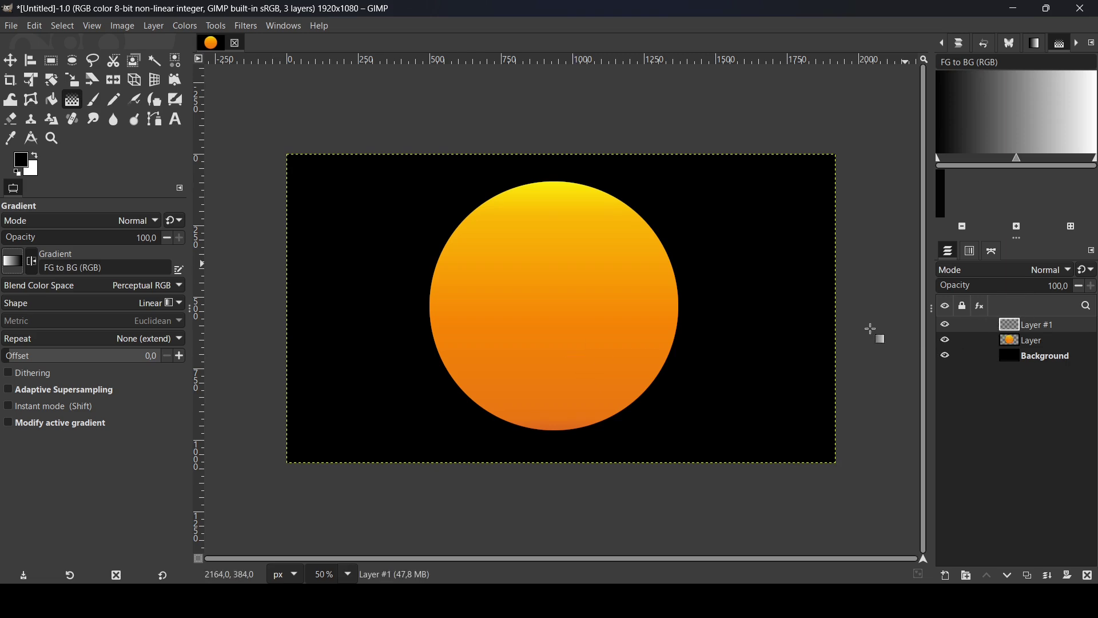
left_click_drag(560, 182, 558, 153)
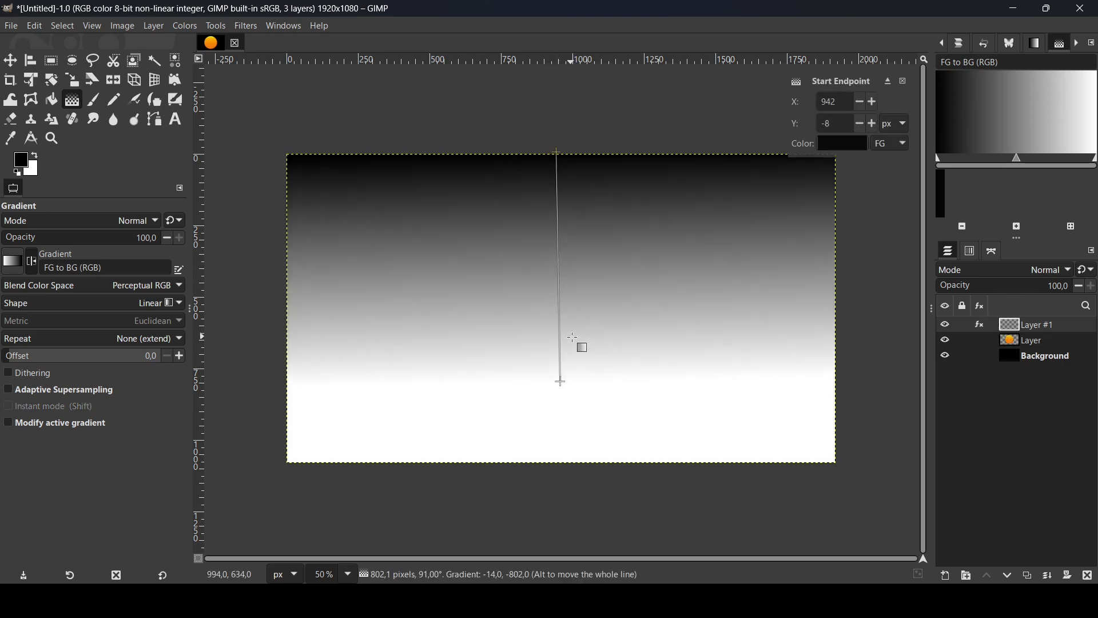
left_click_drag(560, 381, 559, 348)
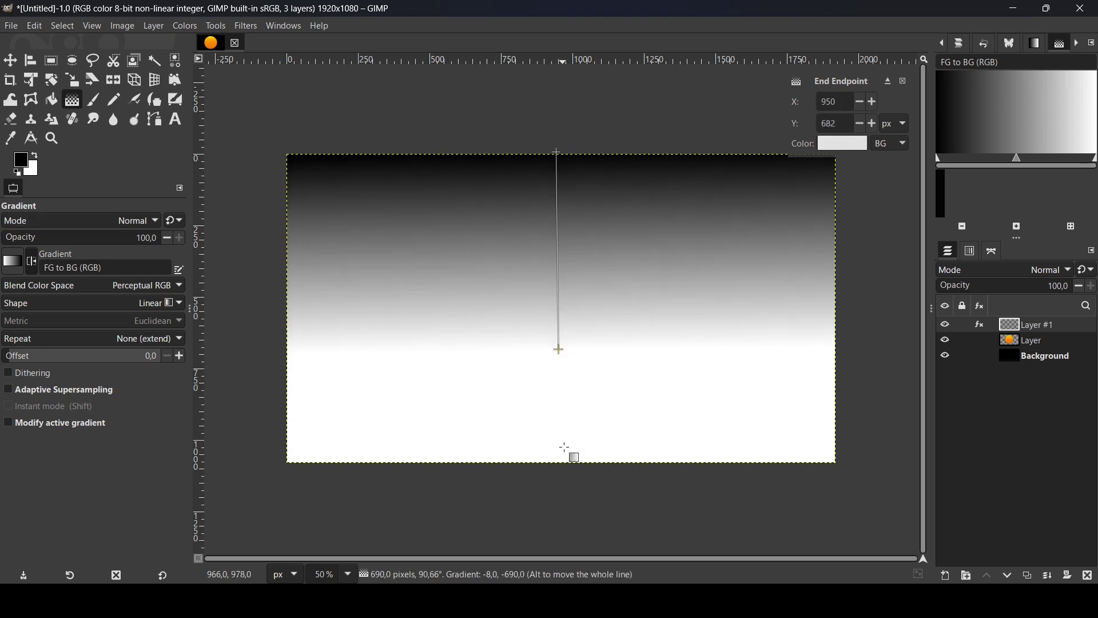
left_click(30, 262)
mouse_move(560, 349)
left_mouse_down()
mouse_move(558, 358)
mouse_move(660, 319)
mouse_move(564, 359)
mouse_move(482, 344)
mouse_move(556, 354)
left_mouse_up()
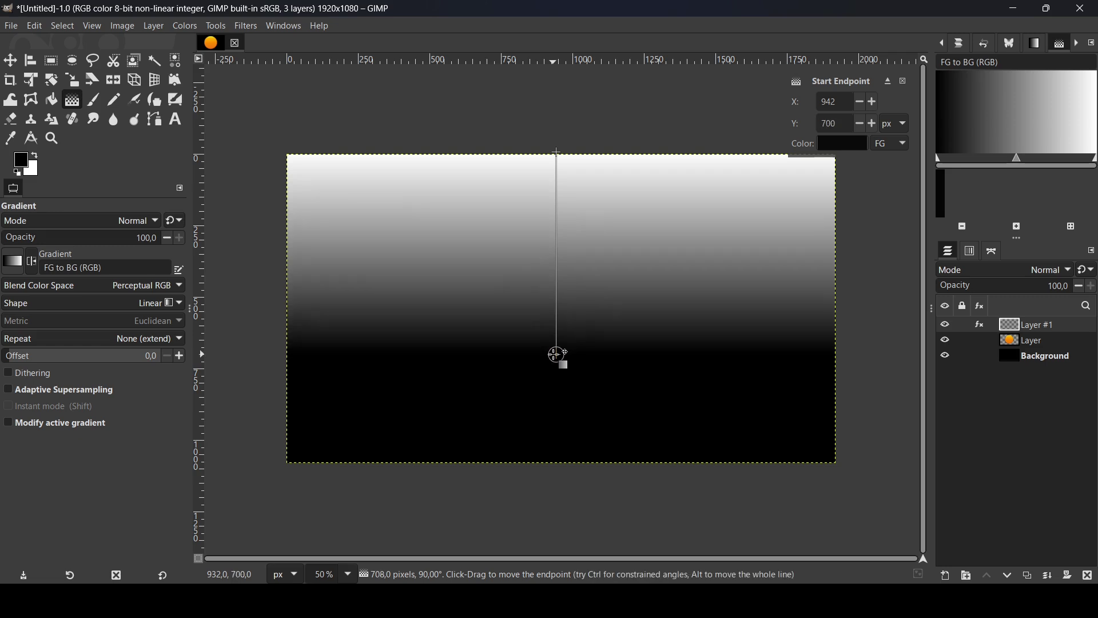
left_click(14, 61)
Step: Apply the Newsprint filter to the black-and-white gradient layer with a Line pattern, angle 0 and period 56.09
left_click(245, 24)
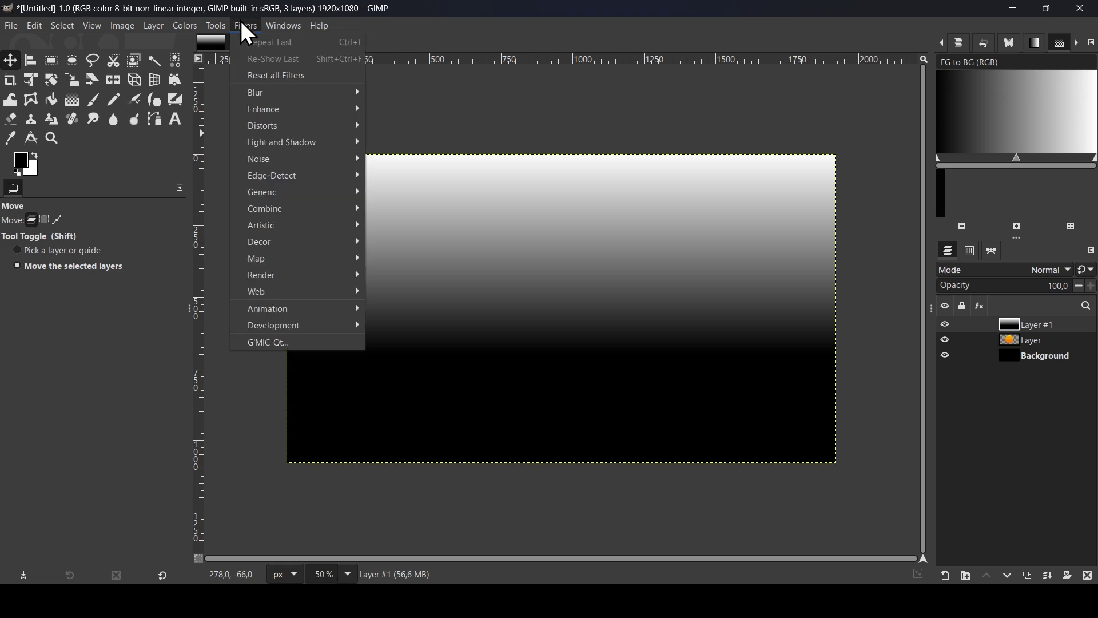
mouse_move(288, 137)
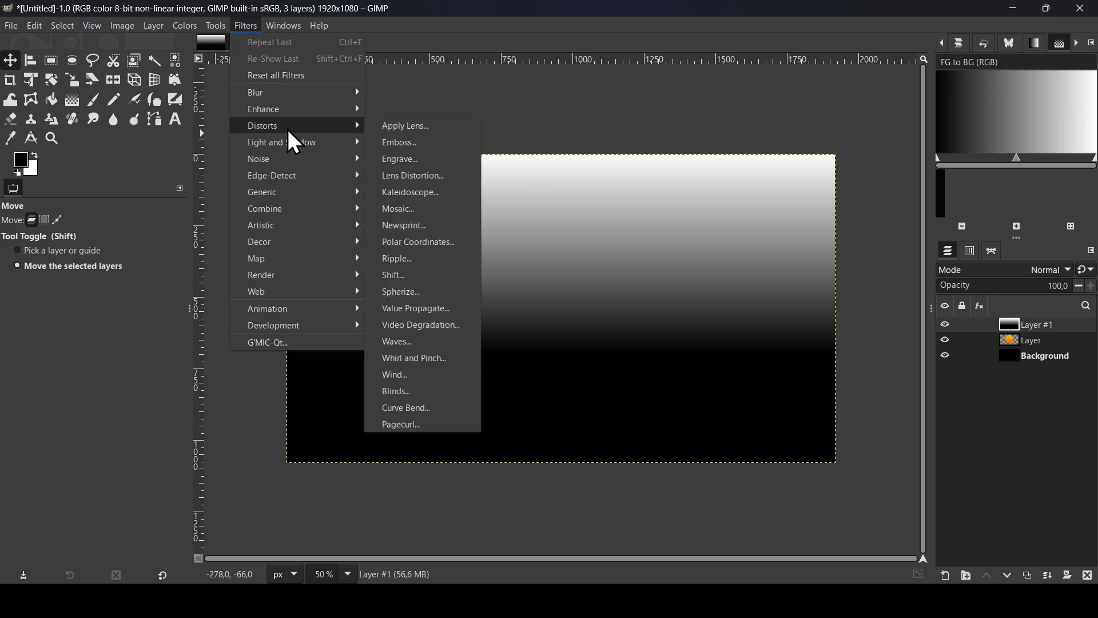
left_click(430, 230)
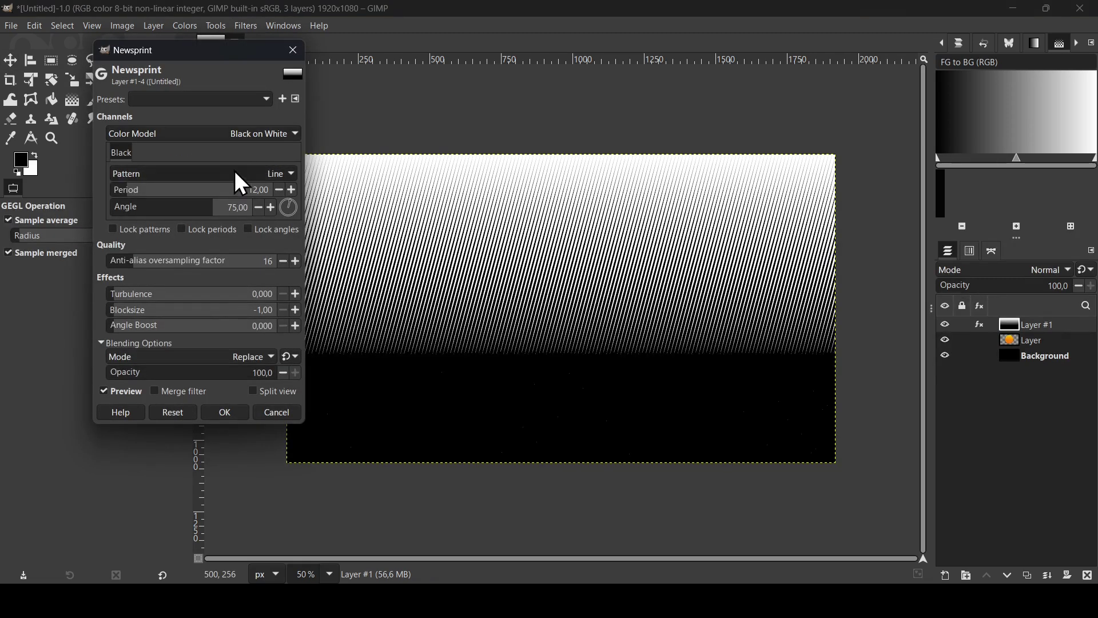
double_click(234, 208)
type("0")
key("Return")
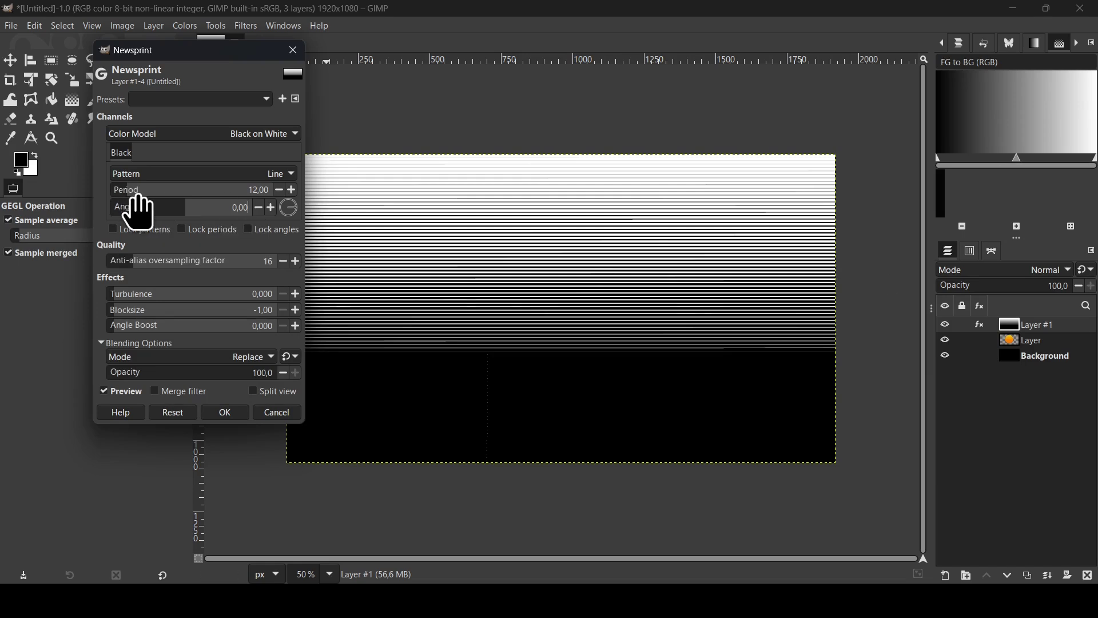
left_click_drag(139, 198, 161, 206)
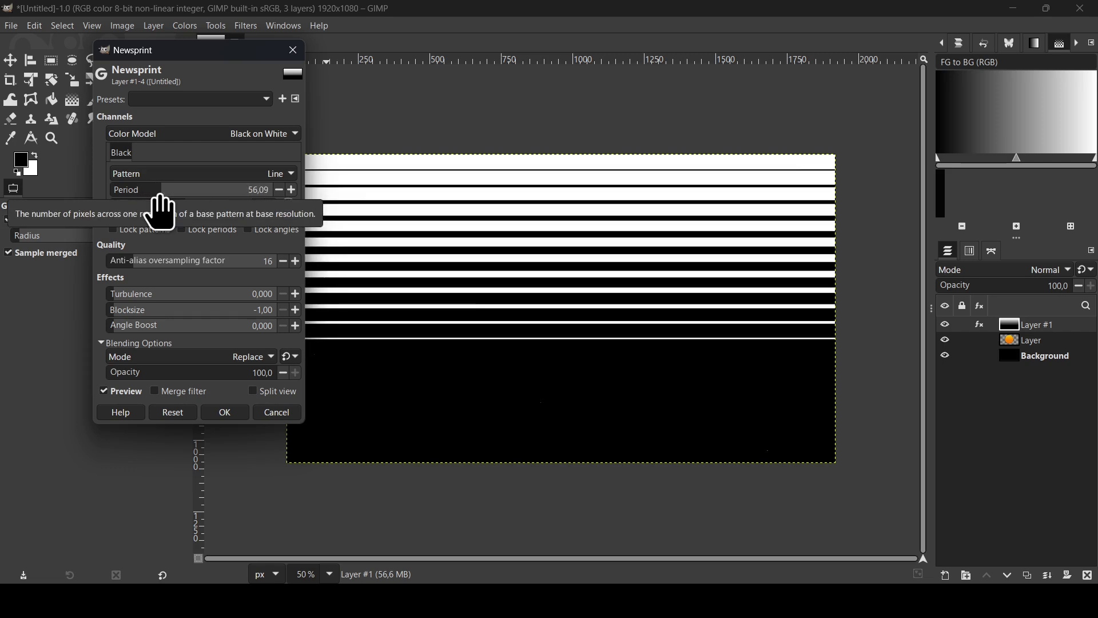
left_click(227, 414)
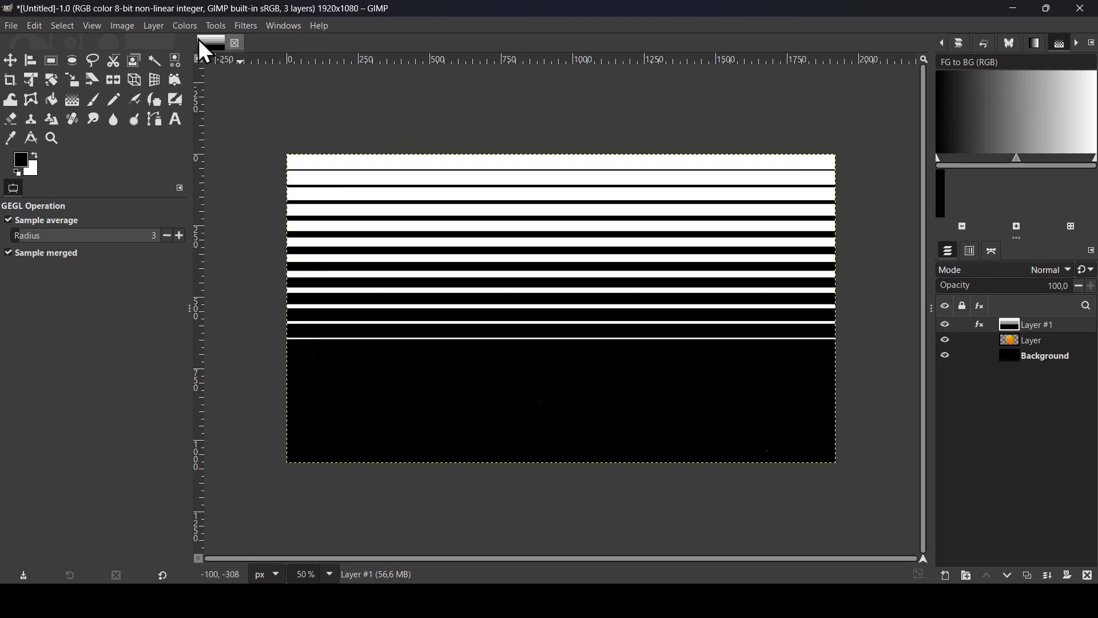
Step: Apply Color to Alpha to the striped layer, keeping white (ffffff) as the colour made transparent
left_click(182, 27)
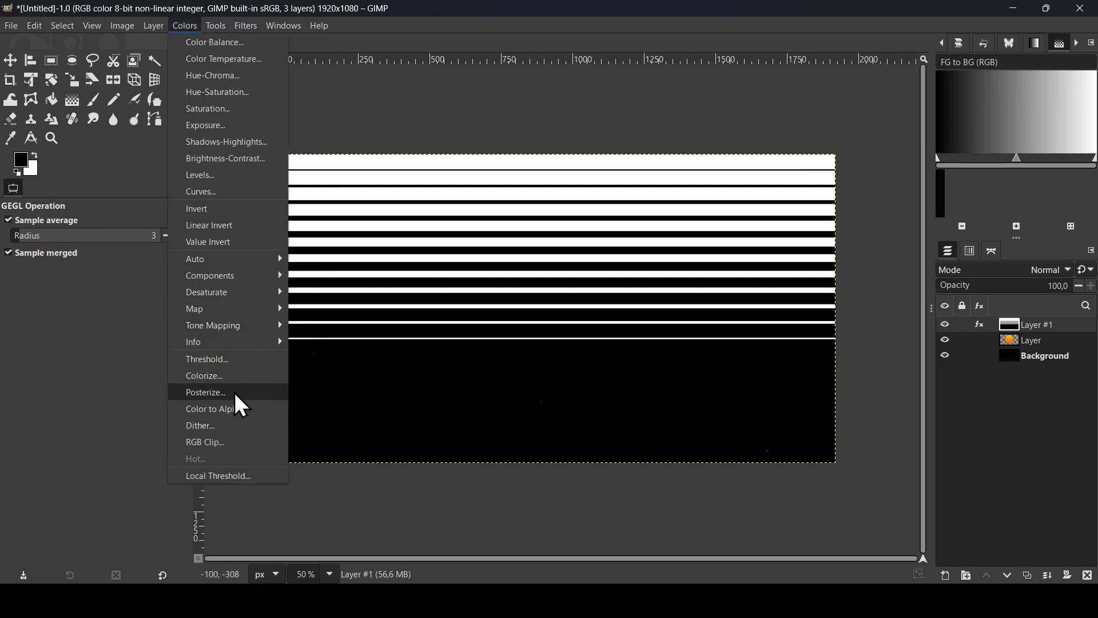
left_click(235, 409)
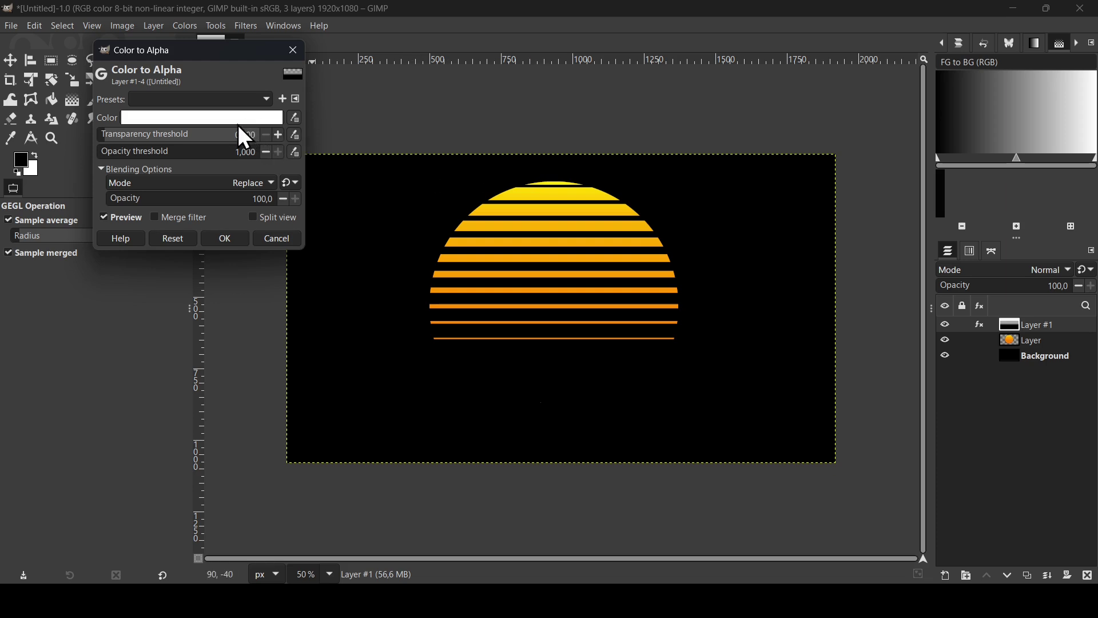
left_click(167, 118)
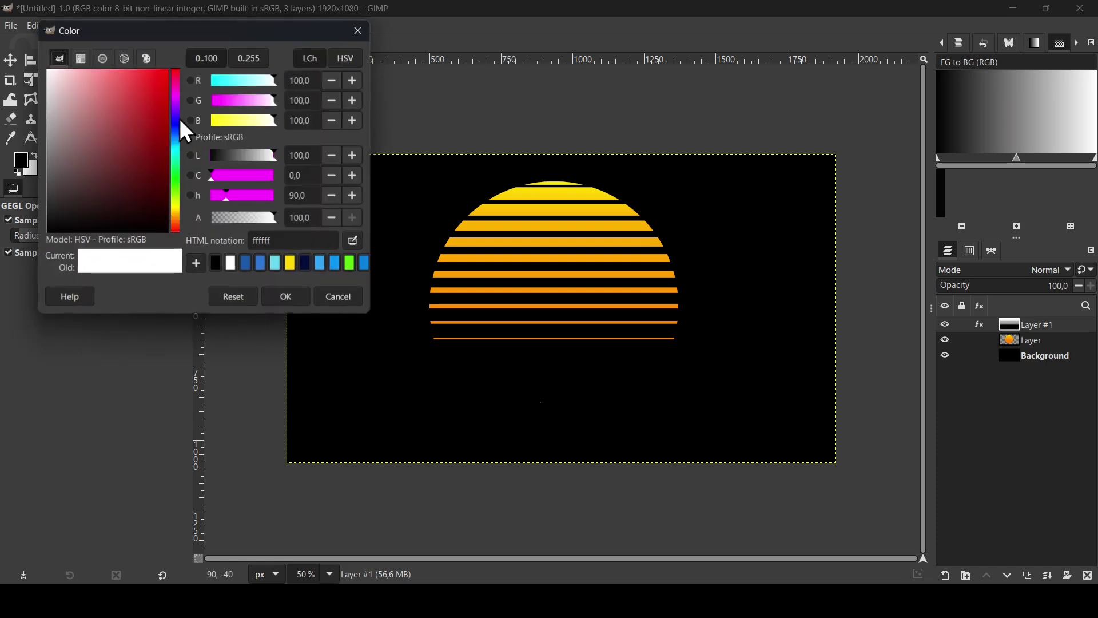
left_click(63, 81)
left_click_drag(64, 82, 5, 49)
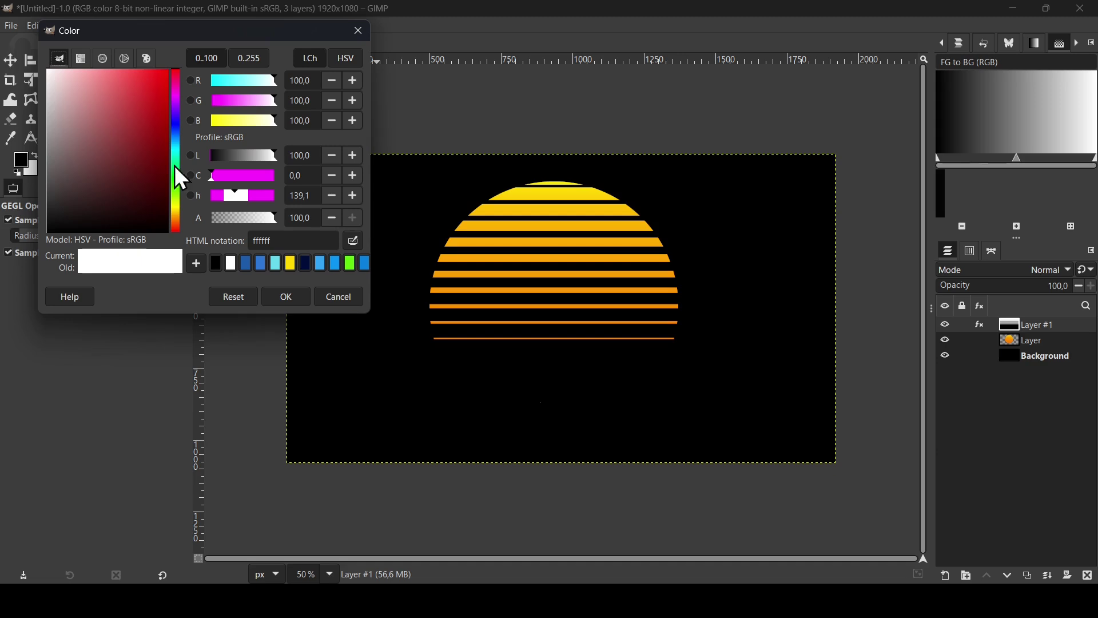
left_click(285, 297)
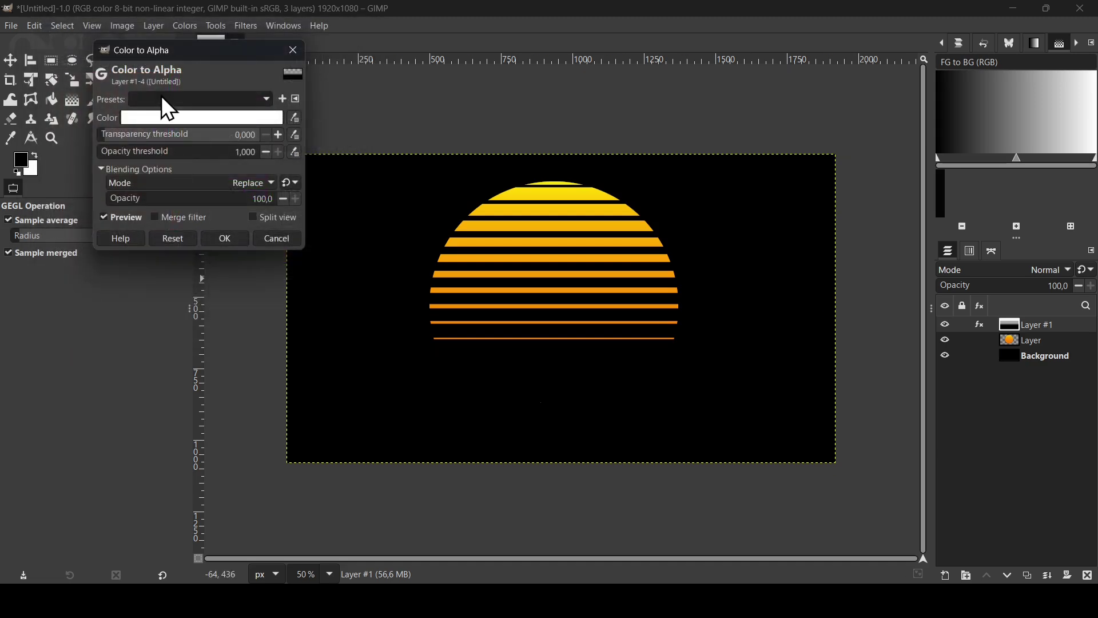
left_click(240, 244)
Step: Toggle the striped layer's visibility off and on, and move the layer down so its black stripes cover the circle's lower half
left_click(9, 61)
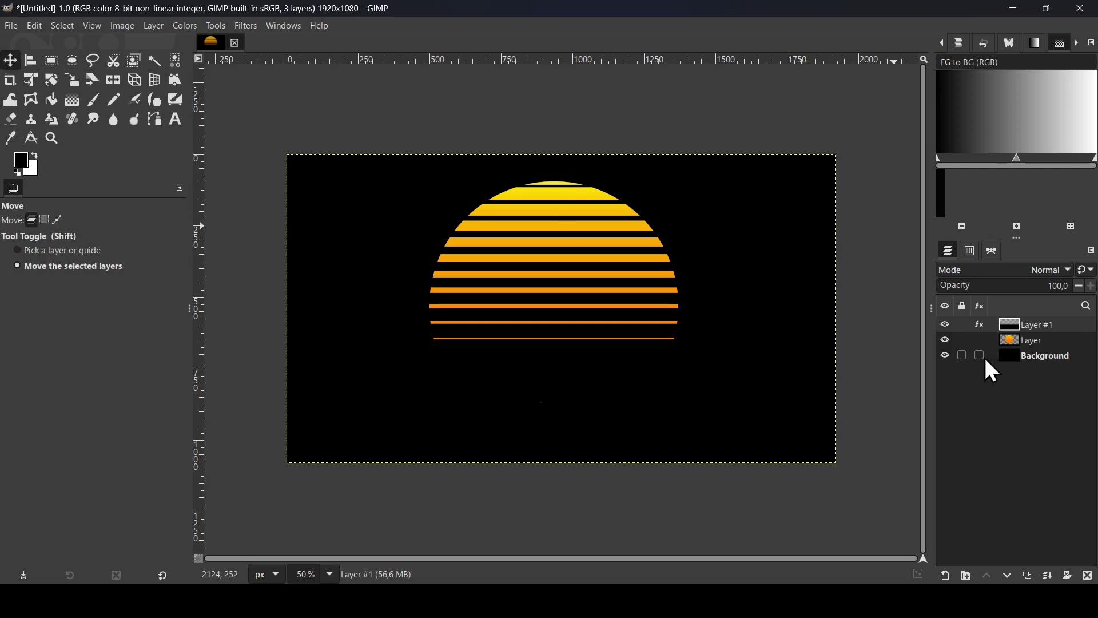
left_click(939, 322)
left_click(940, 322)
left_click_drag(608, 269, 633, 399)
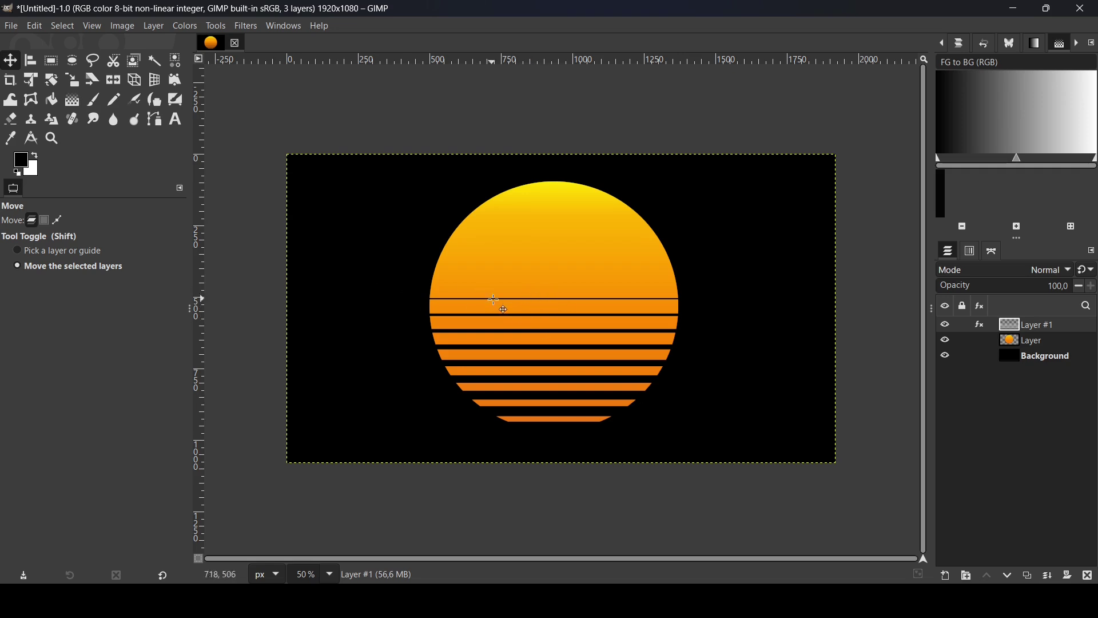
Step: Delete the two thinnest upper stripes from the striped layer using a rectangular selection of about 2214 × 242 px, and clear the selection
left_click(52, 61)
left_click_drag(235, 256, 869, 326)
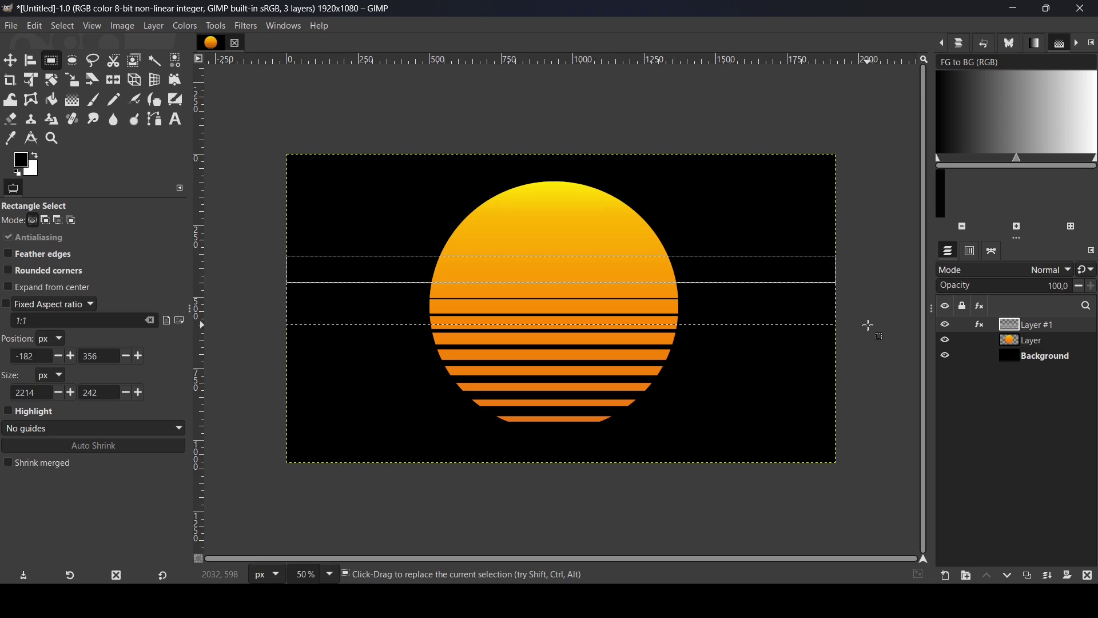
left_click(946, 326)
left_click(946, 327)
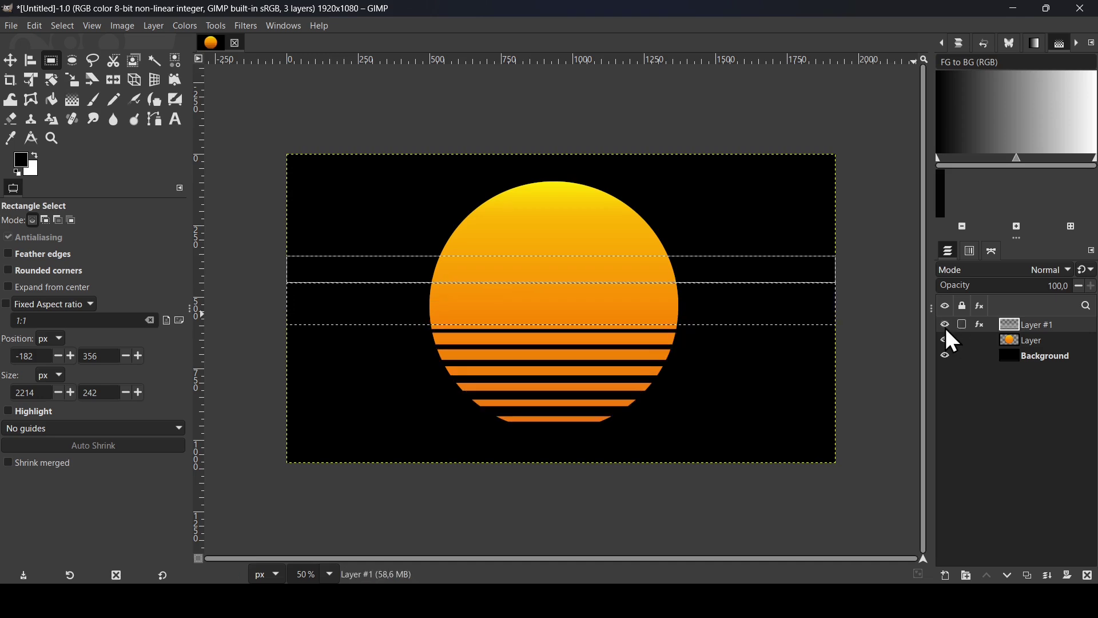
left_click(71, 25)
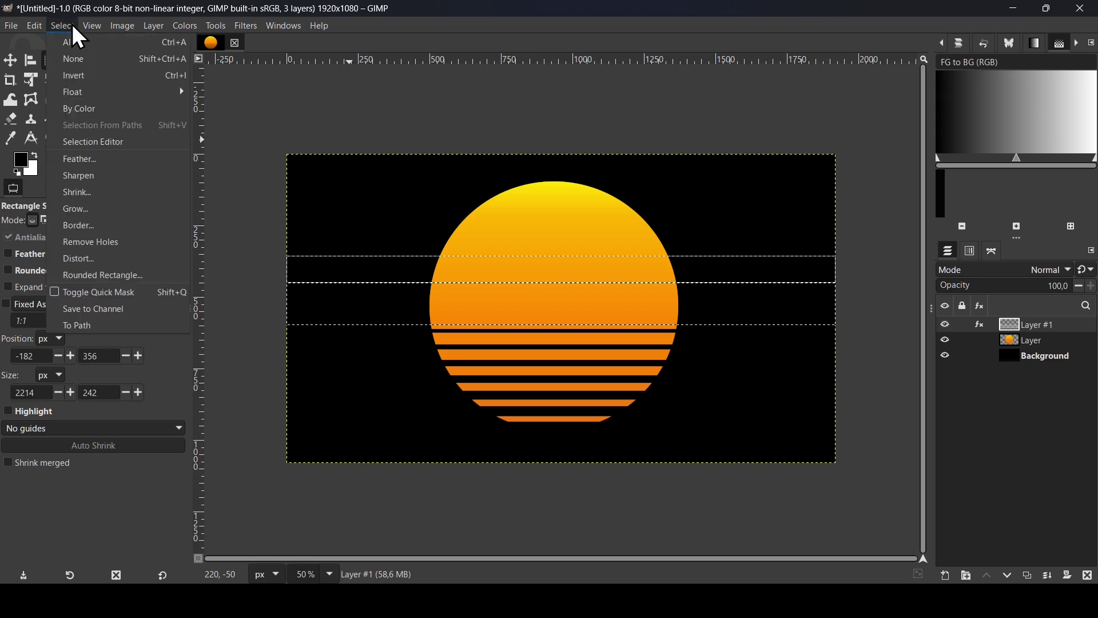
left_click(88, 60)
Step: Move the striped layer up slightly so its stripes start just below the circle's middle
left_click(12, 61)
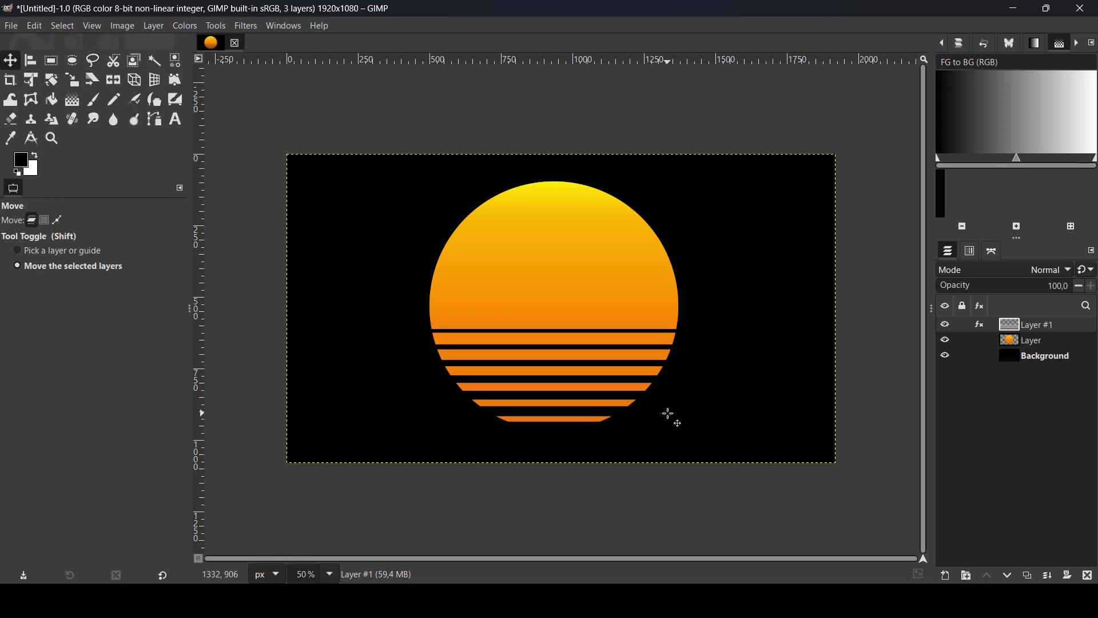
left_click_drag(668, 417, 668, 408)
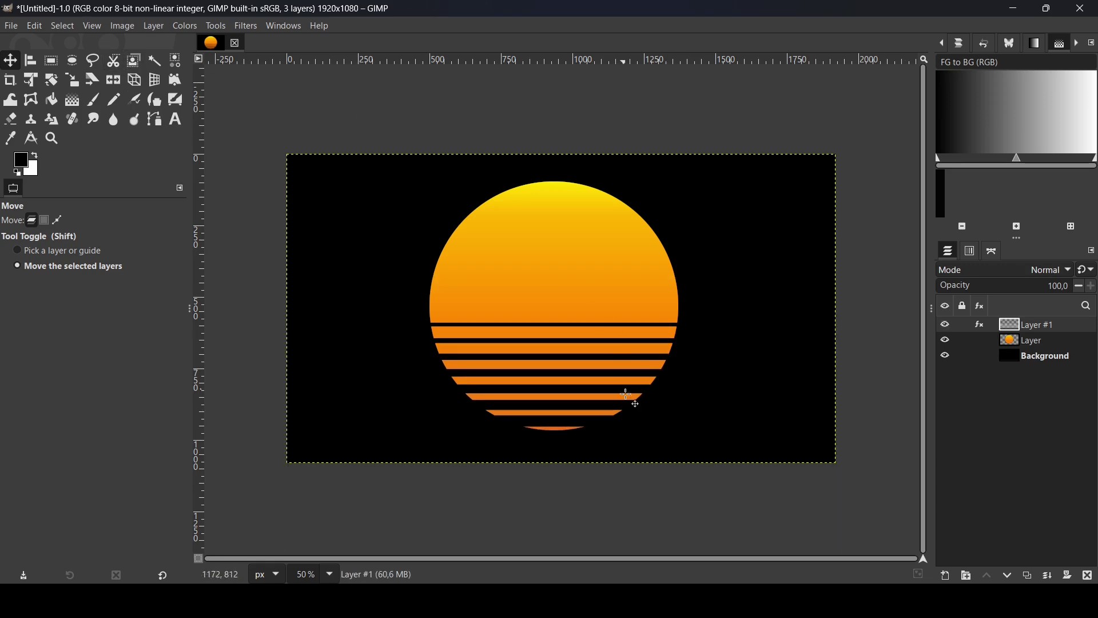
Step: Hide the black Background layer and set the striped layer's blend mode to Erase so it cuts through the circle
left_click(947, 355)
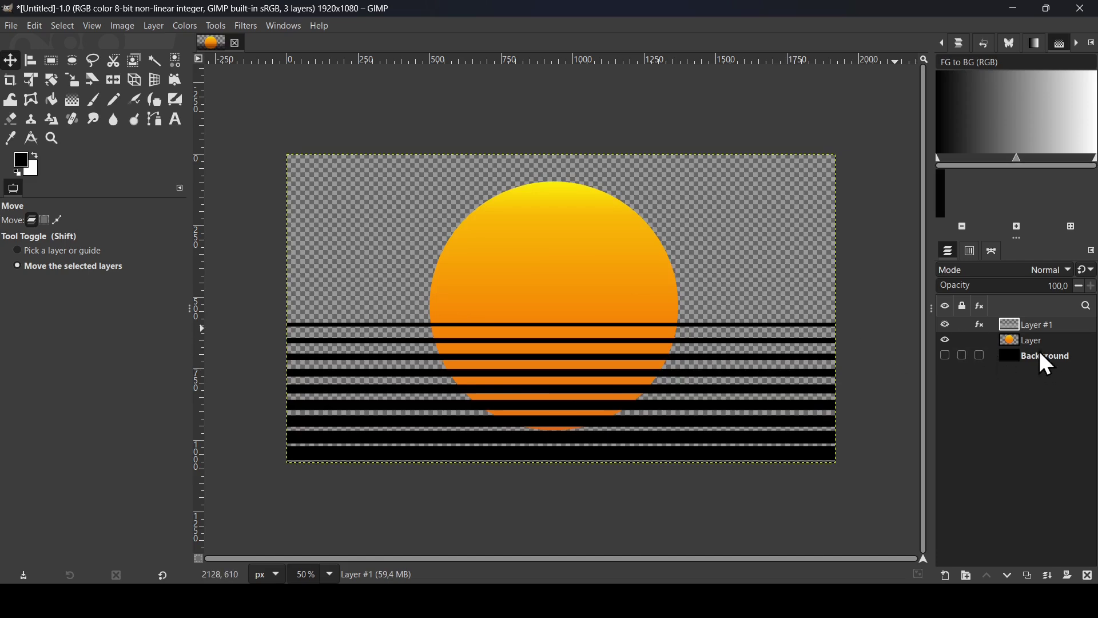
left_click(947, 325)
left_click(946, 325)
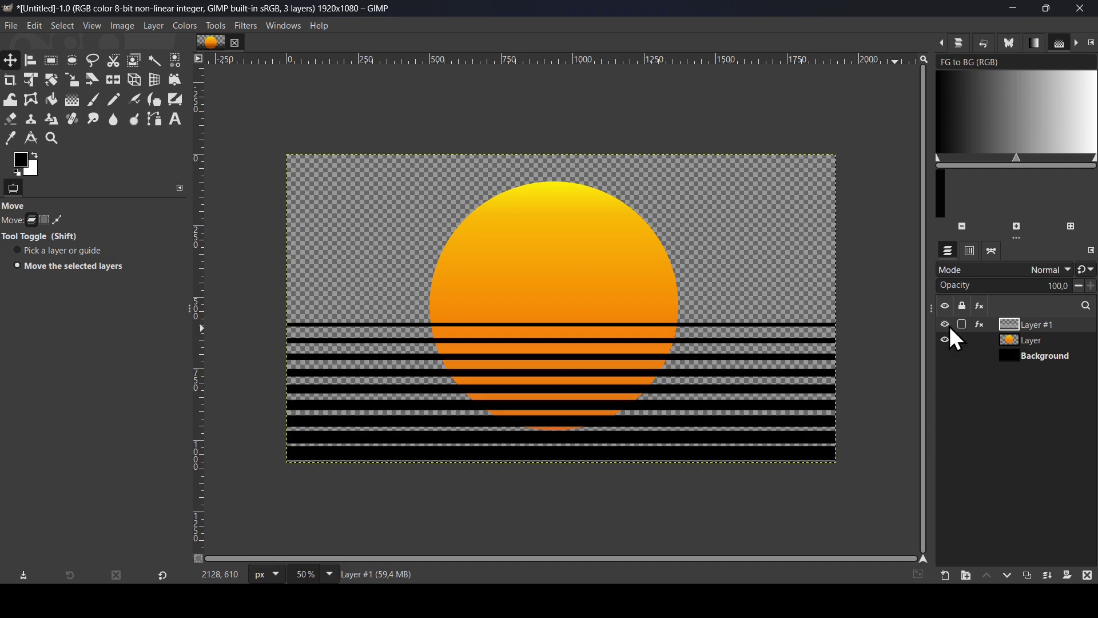
left_click(1031, 274)
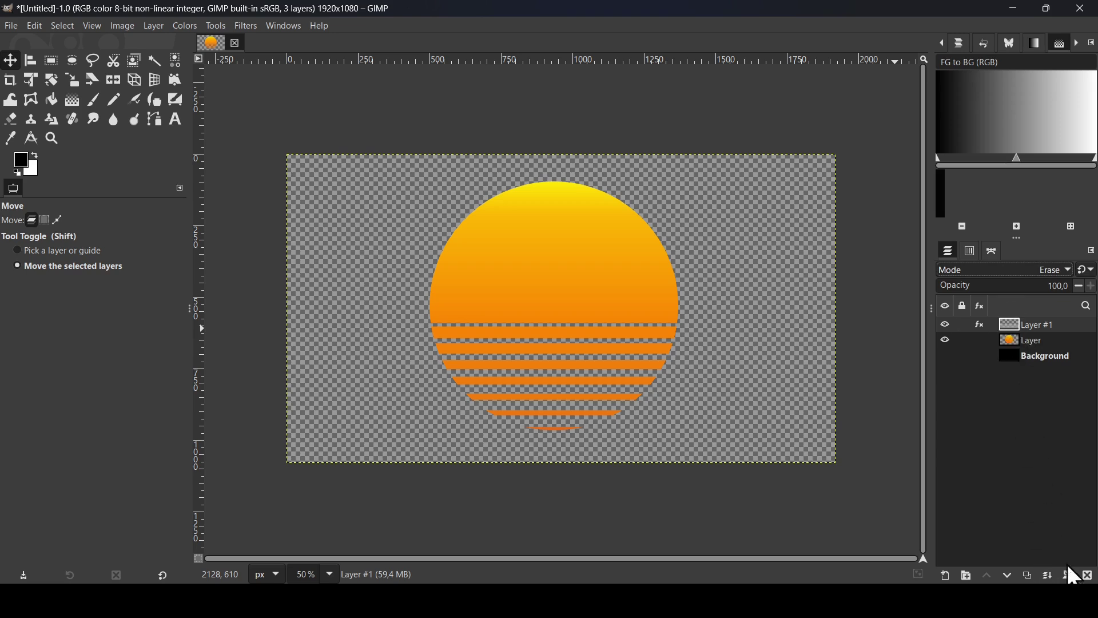
Step: Merge the striped layer down into the circle layer and show the black Background layer again
left_click(1049, 577)
left_click(946, 341)
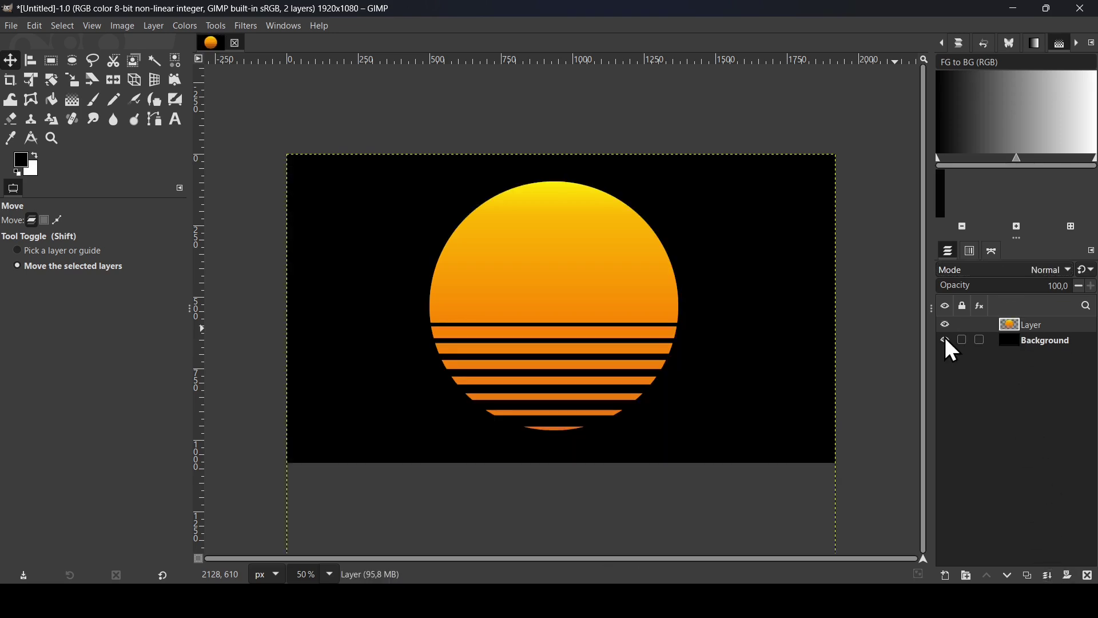
left_click(946, 341)
left_click(946, 340)
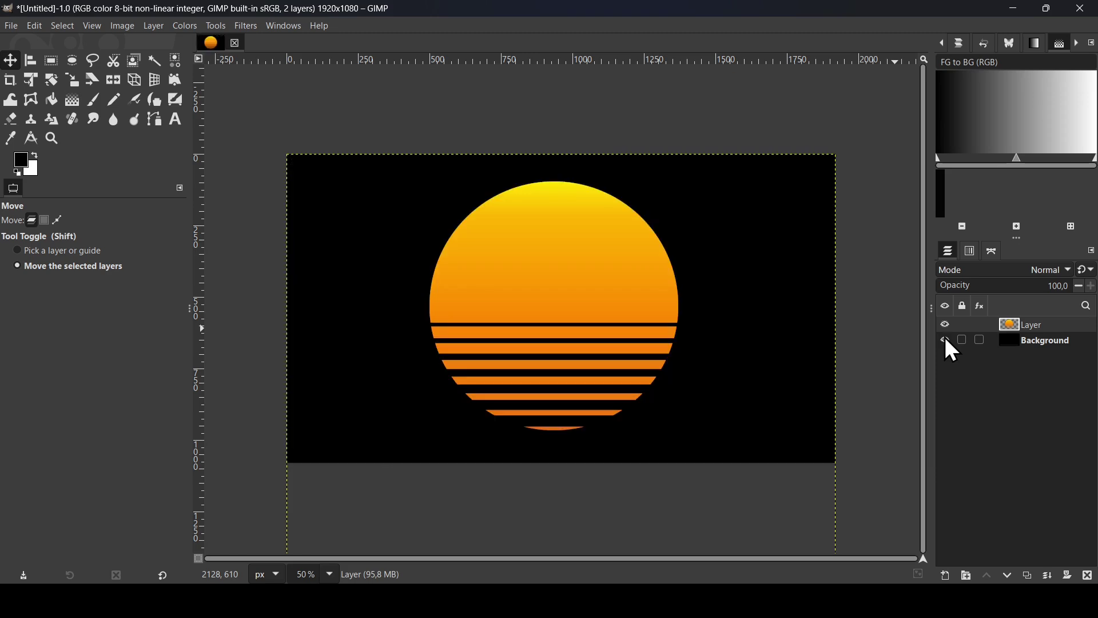
Step: Resize the merged sun layer's boundary to the image size and fit the image in the window
right_click(1004, 324)
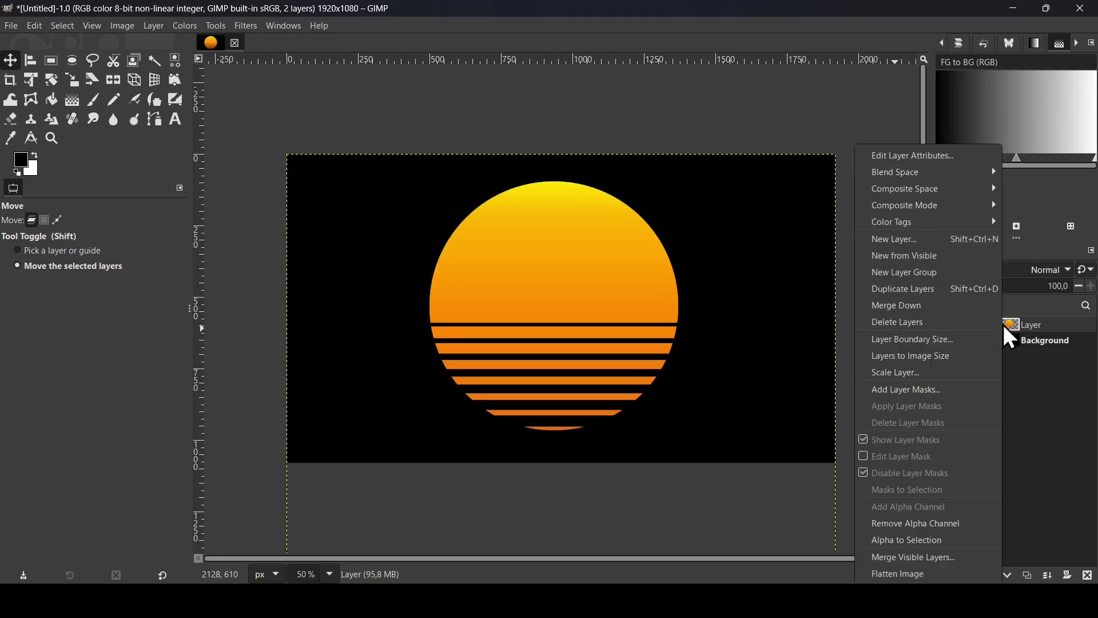
left_click(956, 352)
key("shift+ctrl+j")
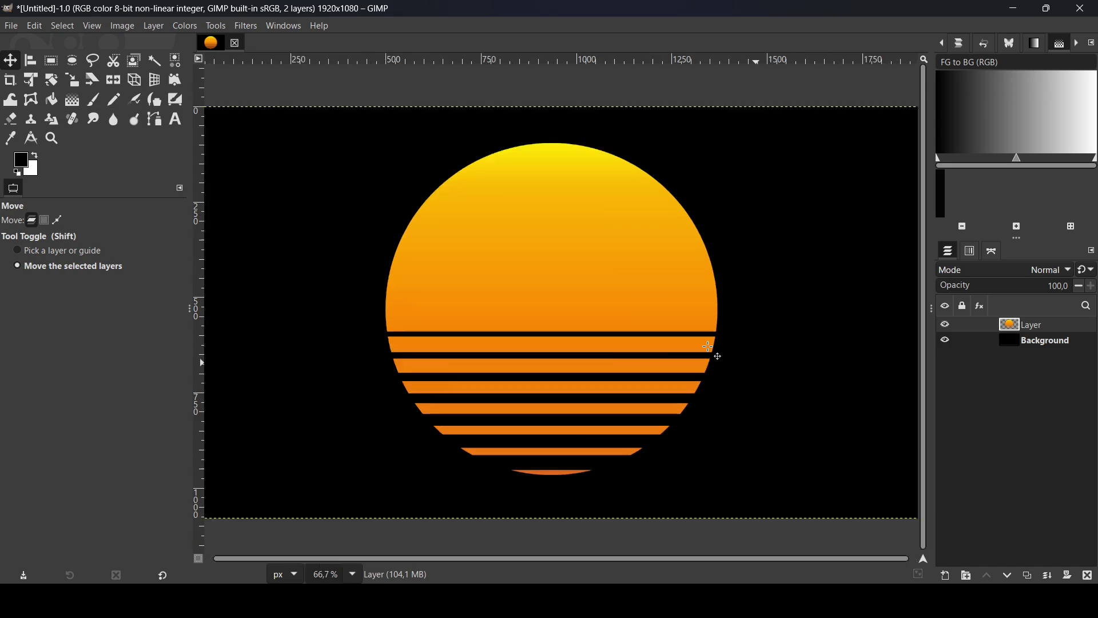